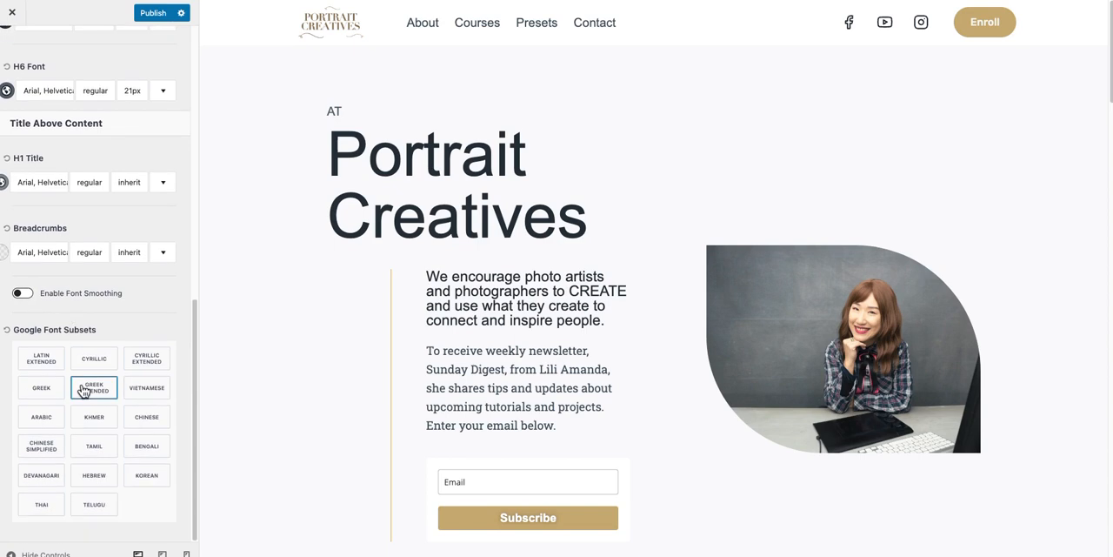
Publish the site's current typography customizations.
scroll(87, 383, up, 6)
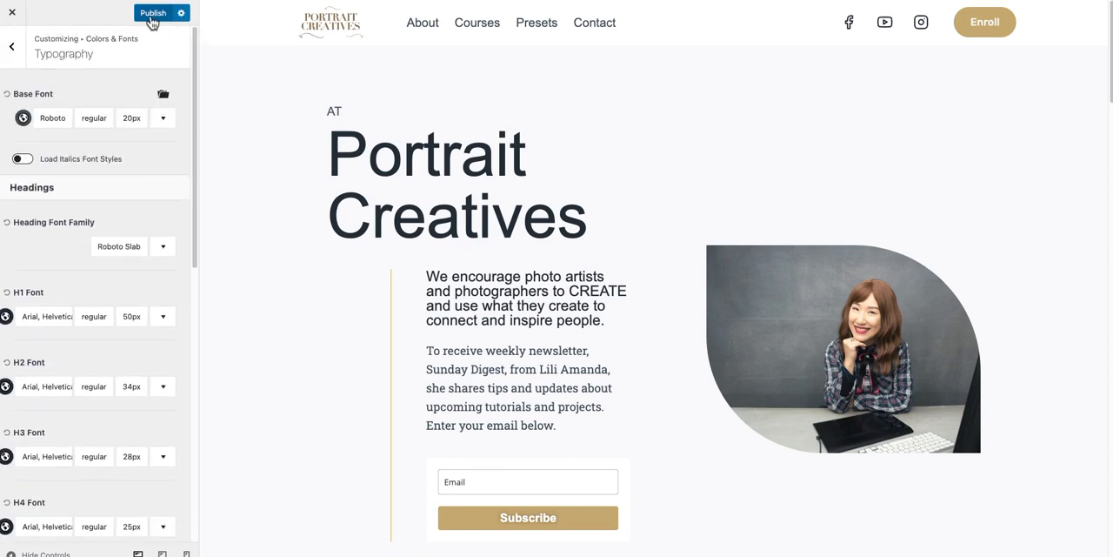
click(151, 19)
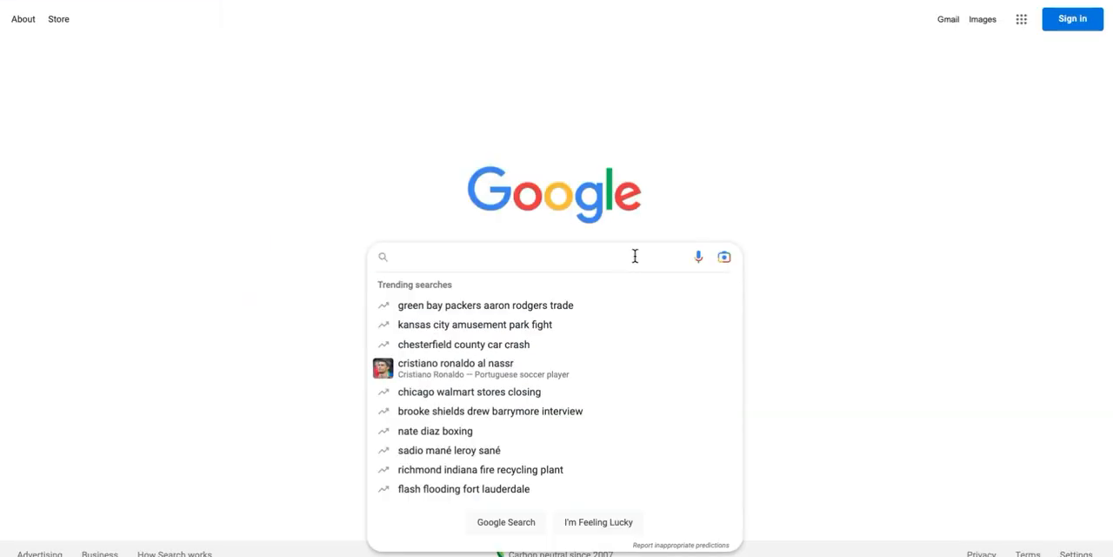
Search Google for "html writer" and open the free online HTML editor at onlinehtmleditor.dev.
text(ht)
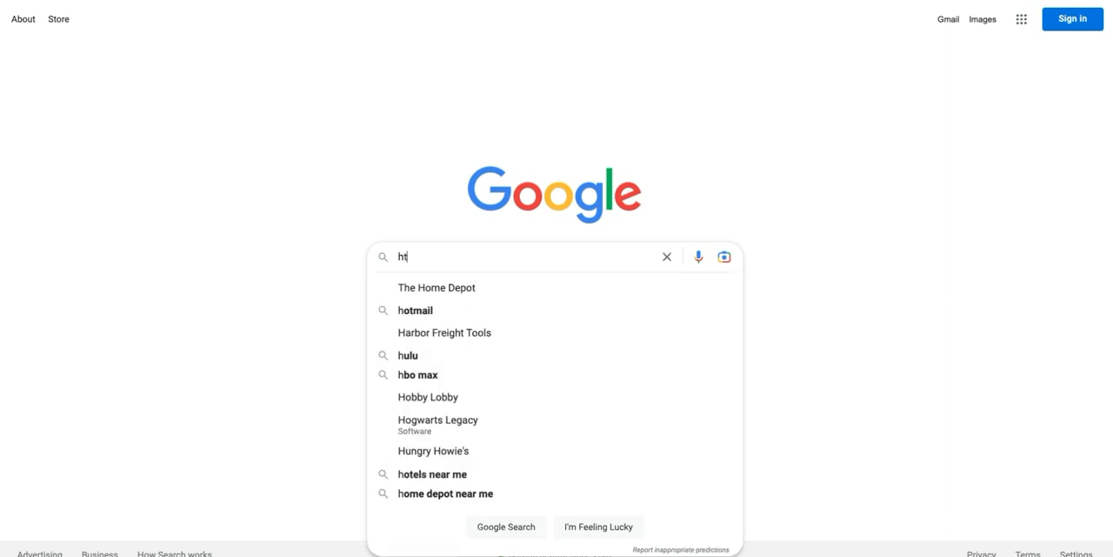
text(ml writer)
key(Return)
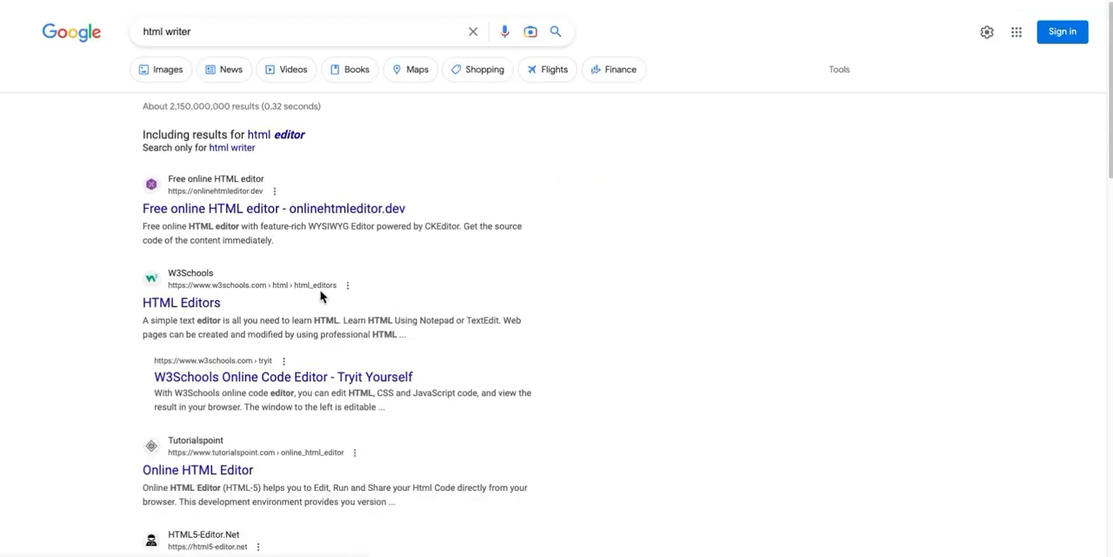
scroll(413, 319, down, 11)
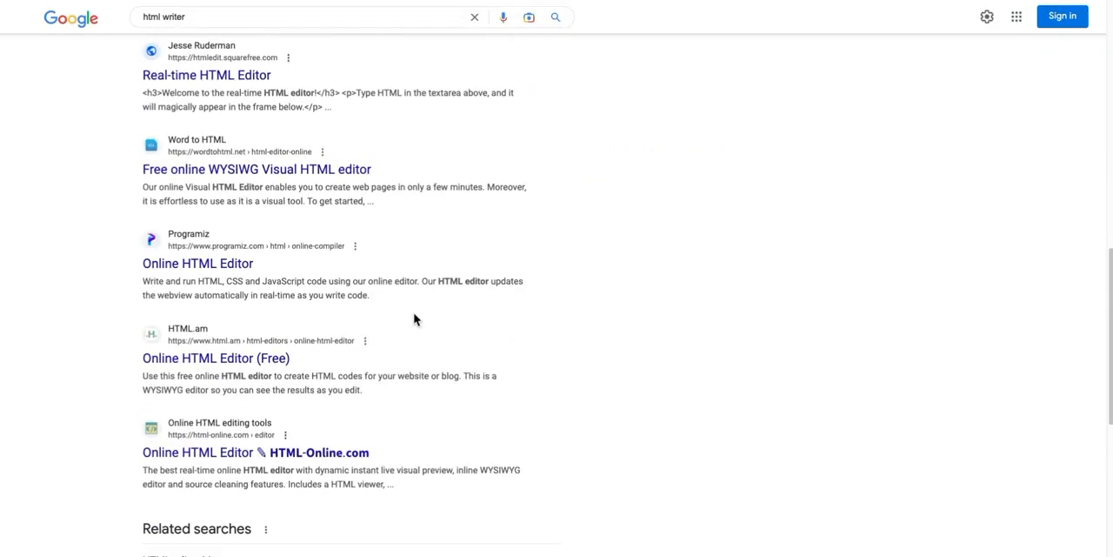
scroll(417, 319, up, 11)
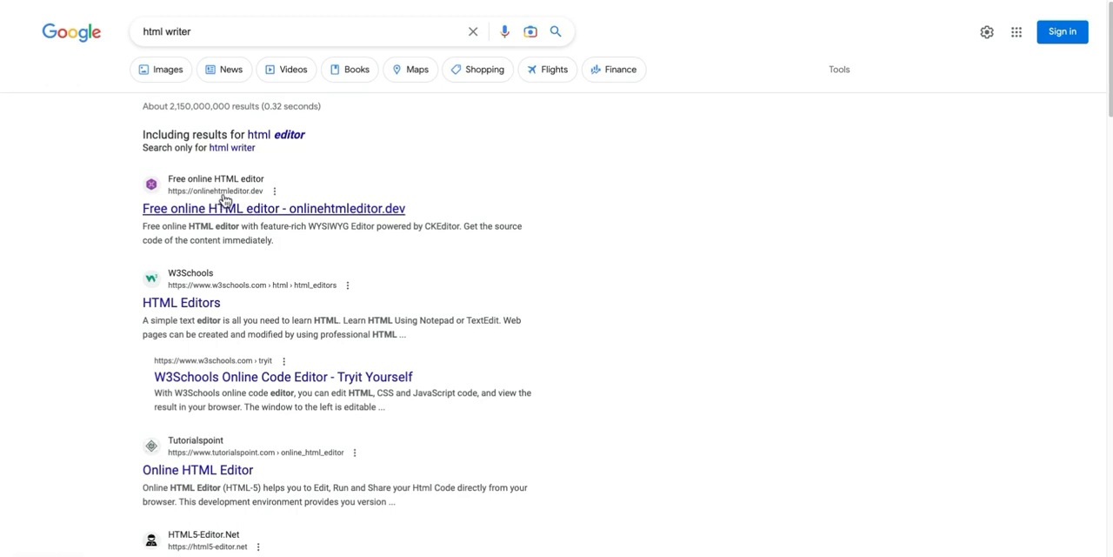
click(300, 217)
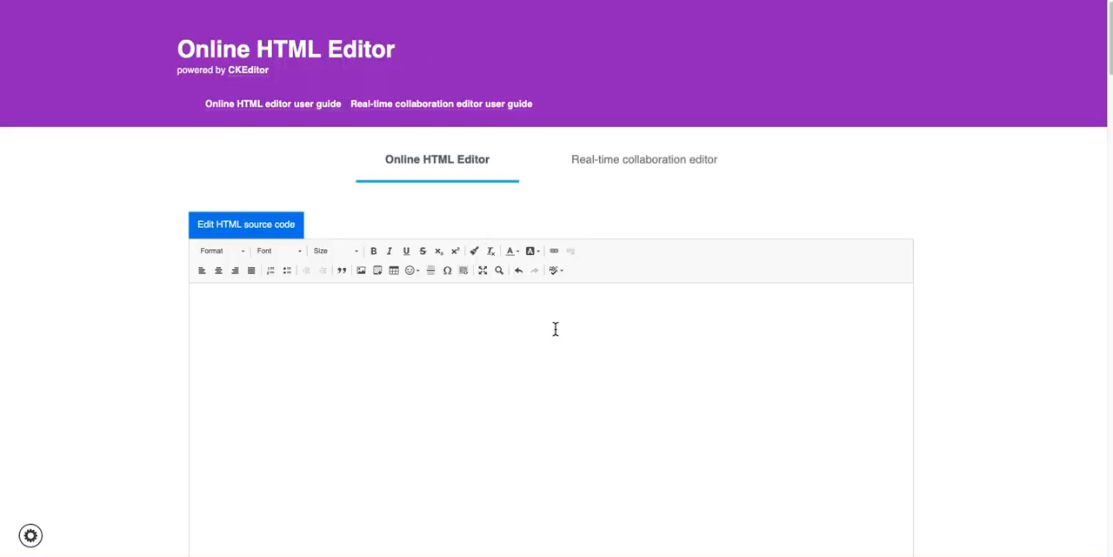
Enter the text "Privacy Policy" in the blank editor document and align it left.
click(555, 325)
text(P)
click(566, 300)
key(BackSpace)
key(BackSpace)
click(203, 270)
drag(253, 302, 197, 300)
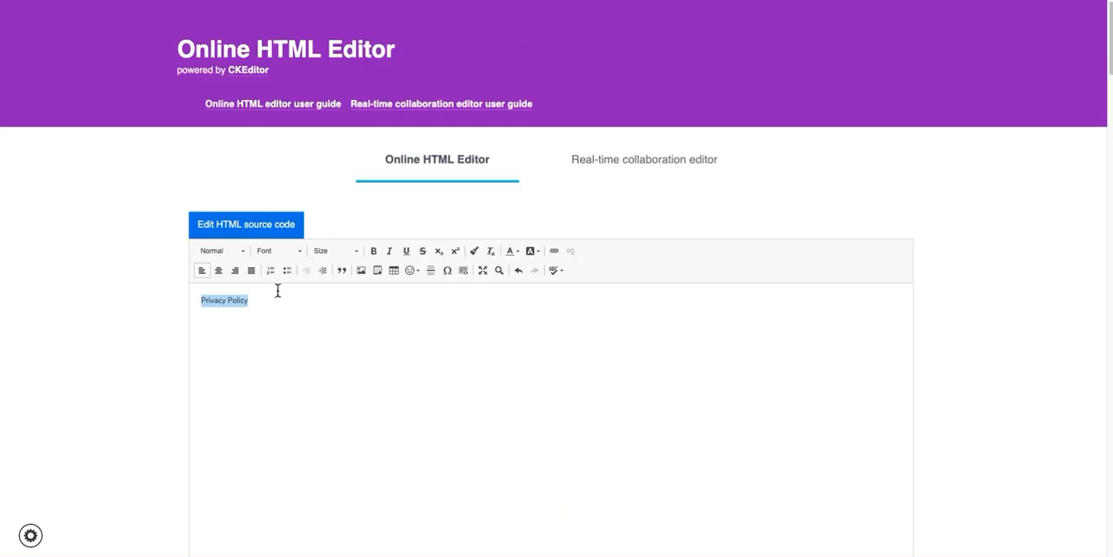
click(552, 252)
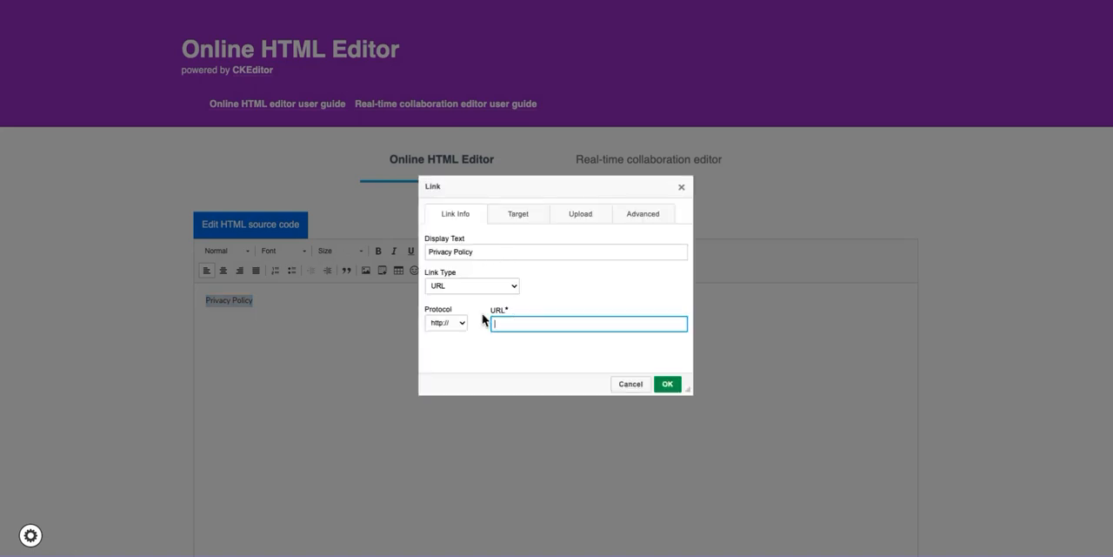
text(staging4.portraitcreatives.com/privacy-policy-2/)
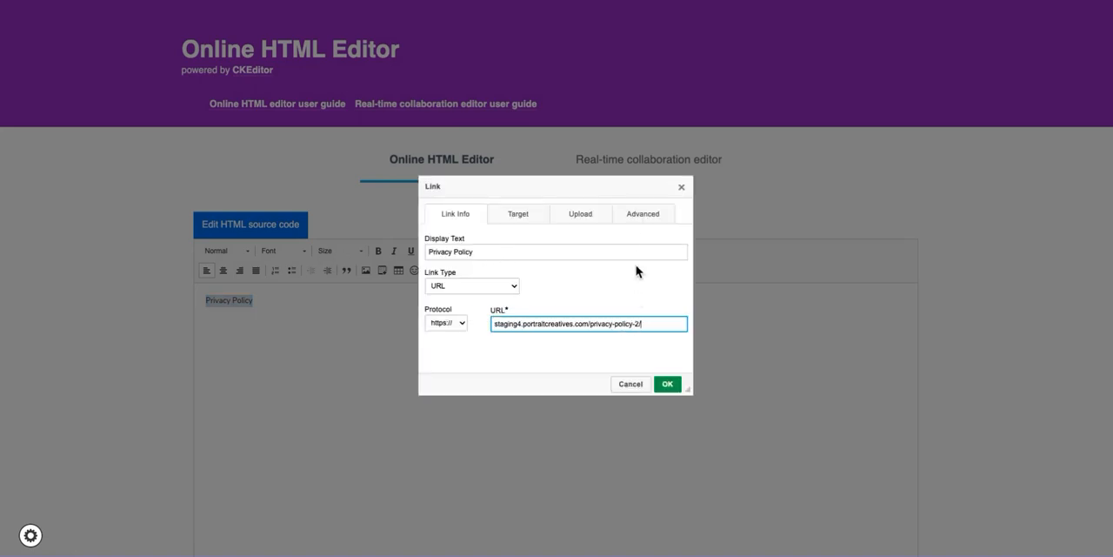
click(524, 222)
click(489, 252)
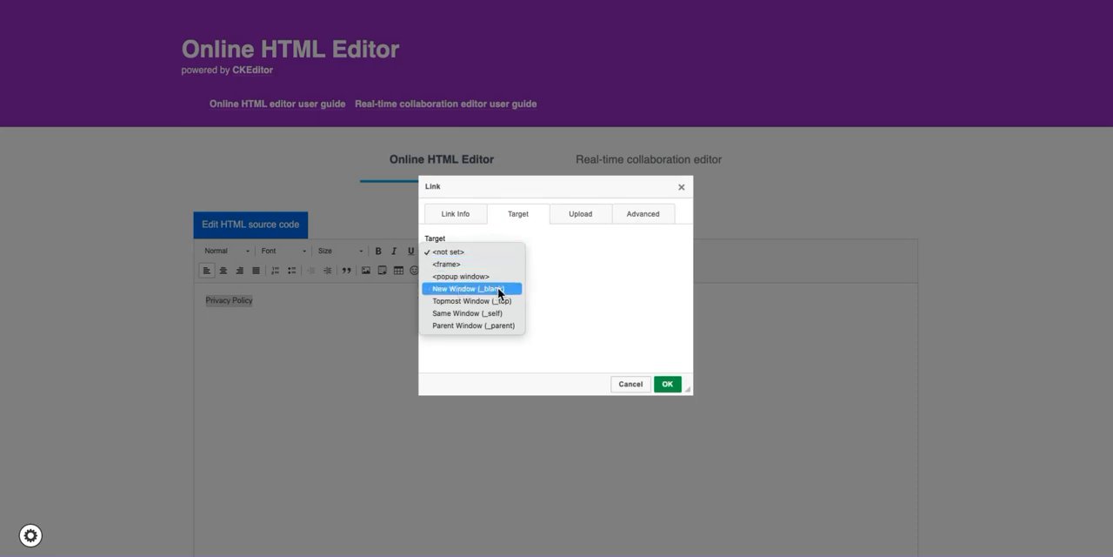
click(500, 290)
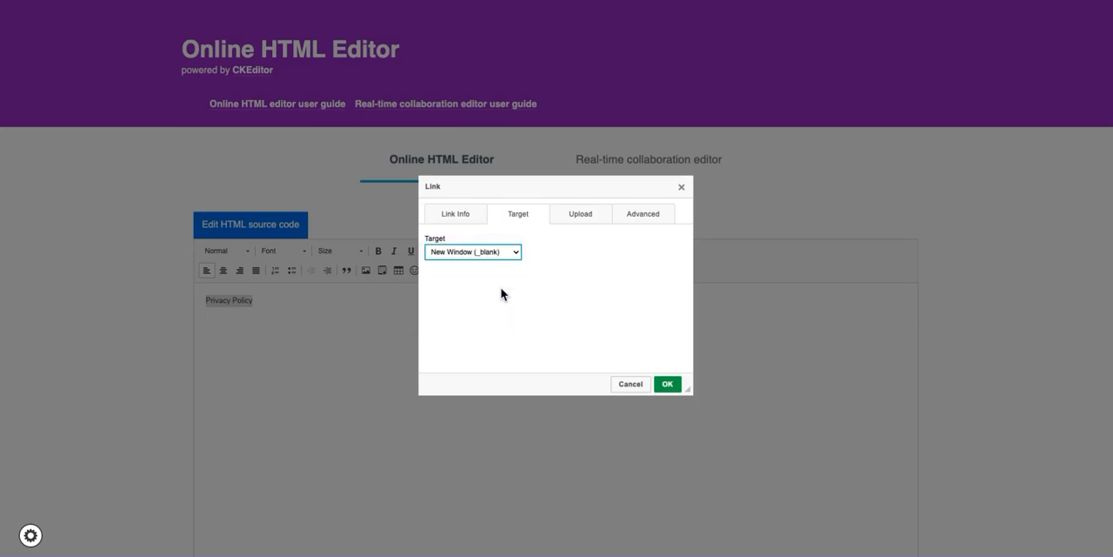
click(455, 214)
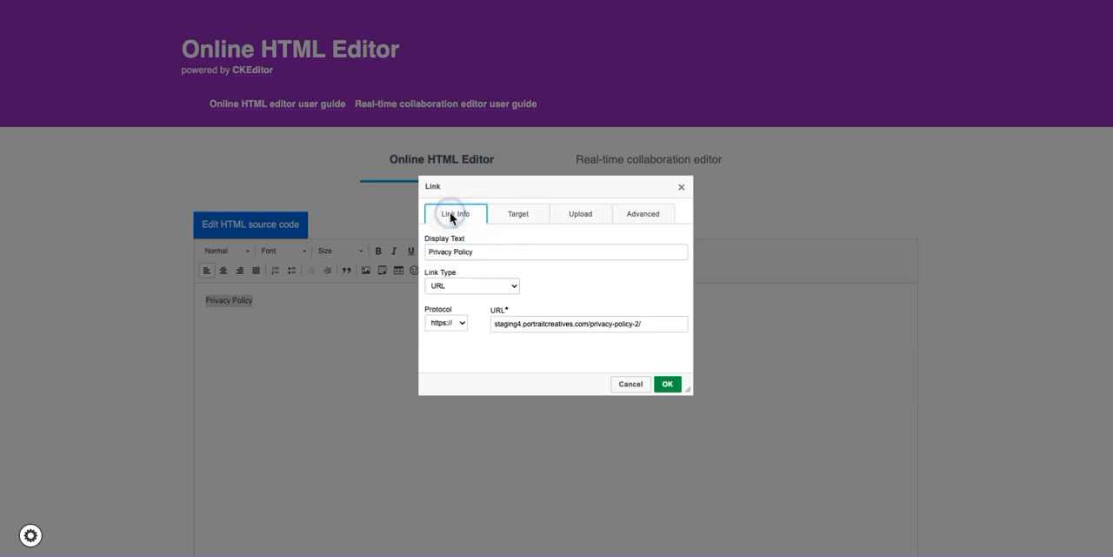
click(667, 384)
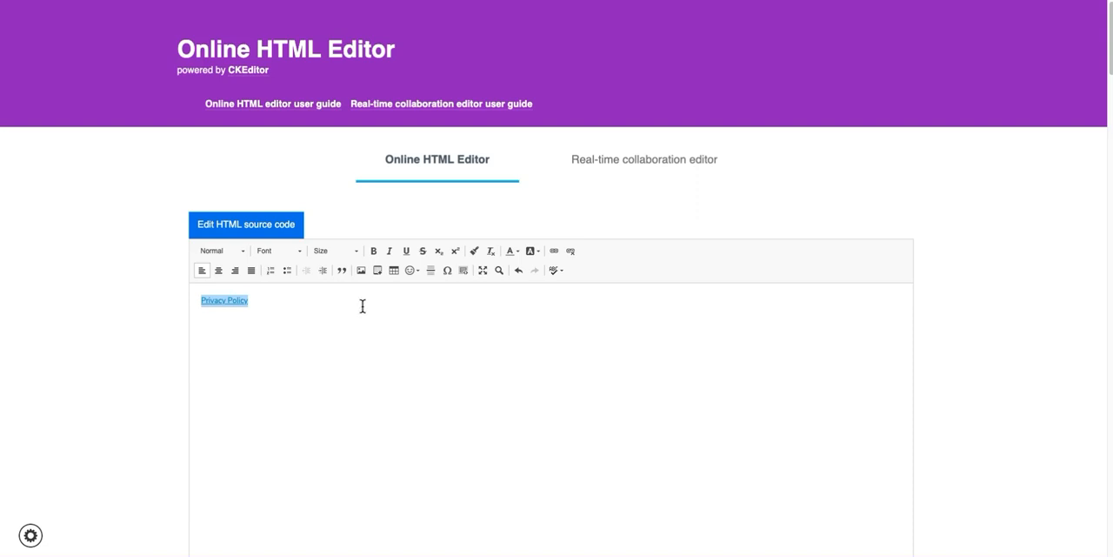
Examine the HTML source code of the Privacy Policy link and return to the WYSIWYG view.
scroll(363, 307, down, 1)
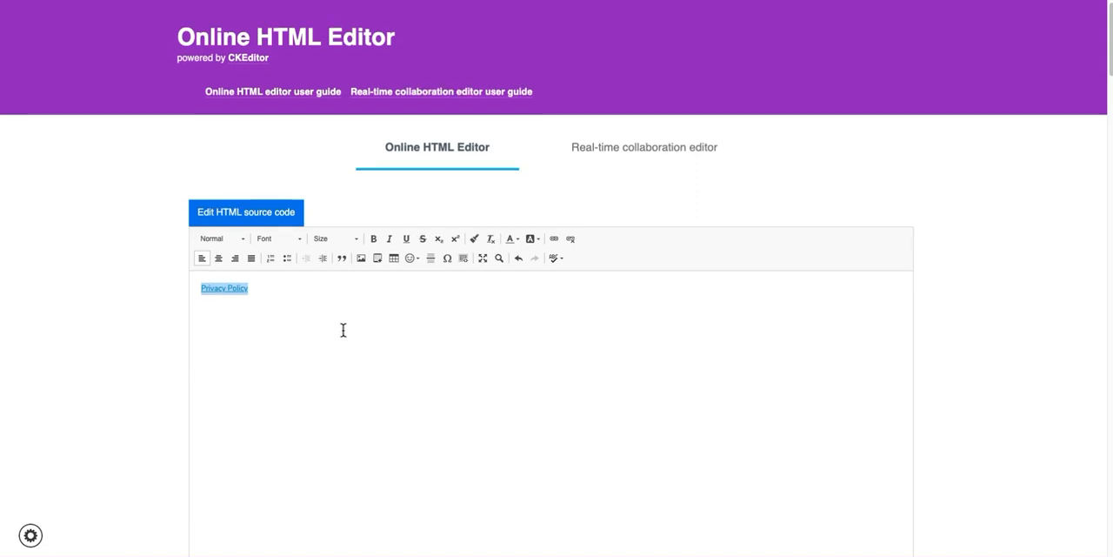
click(245, 224)
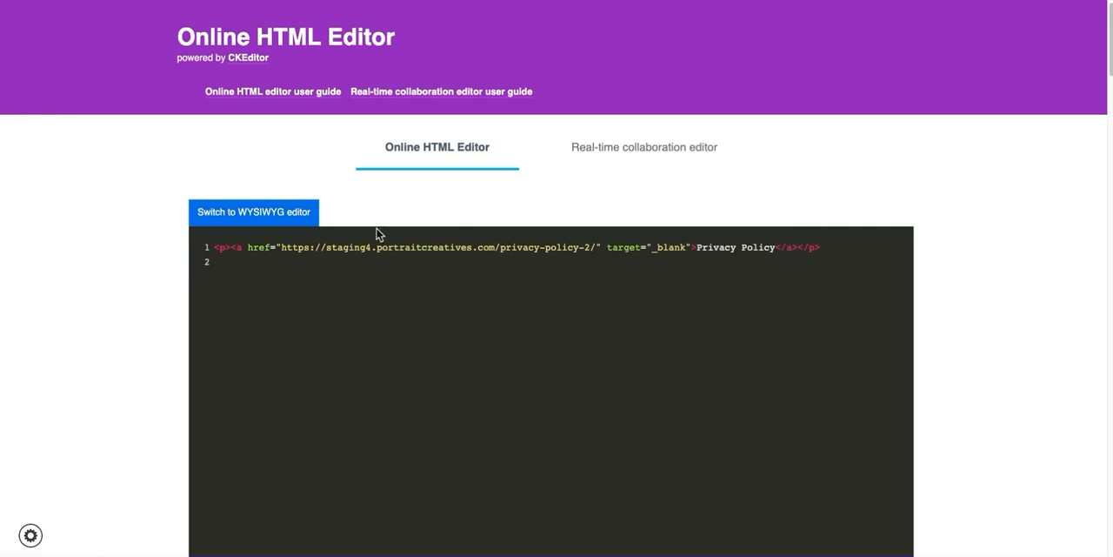
click(227, 214)
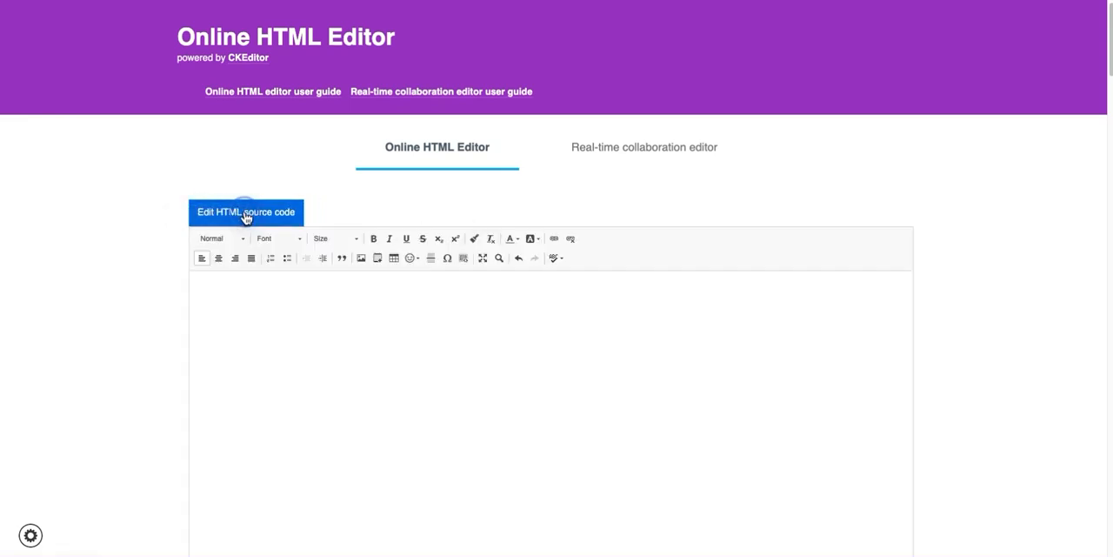
click(301, 215)
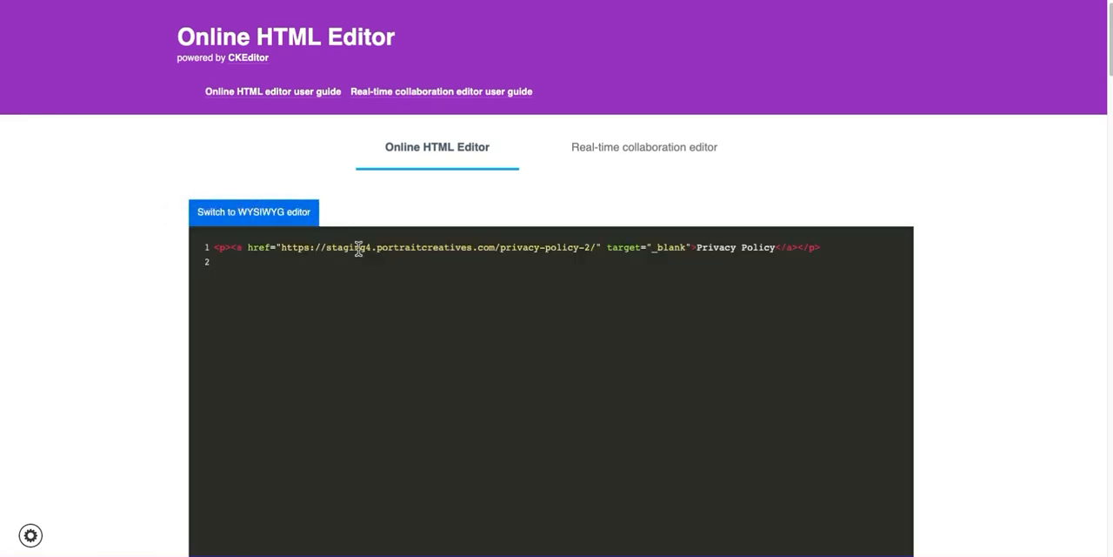
click(261, 215)
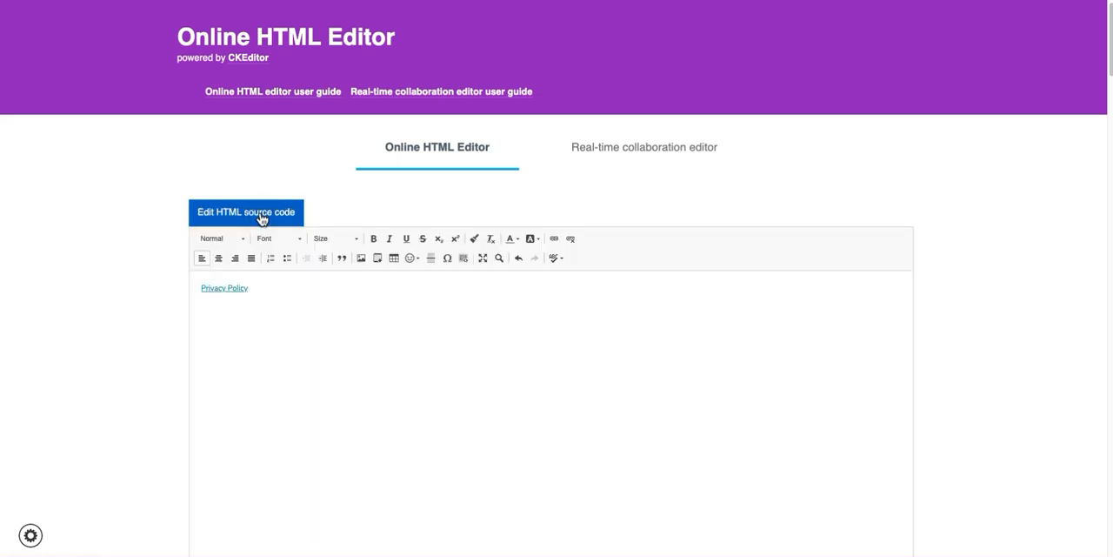
Color the Privacy Policy link text grey (#7f8c8d) and copy its complete HTML source code.
drag(261, 288, 188, 286)
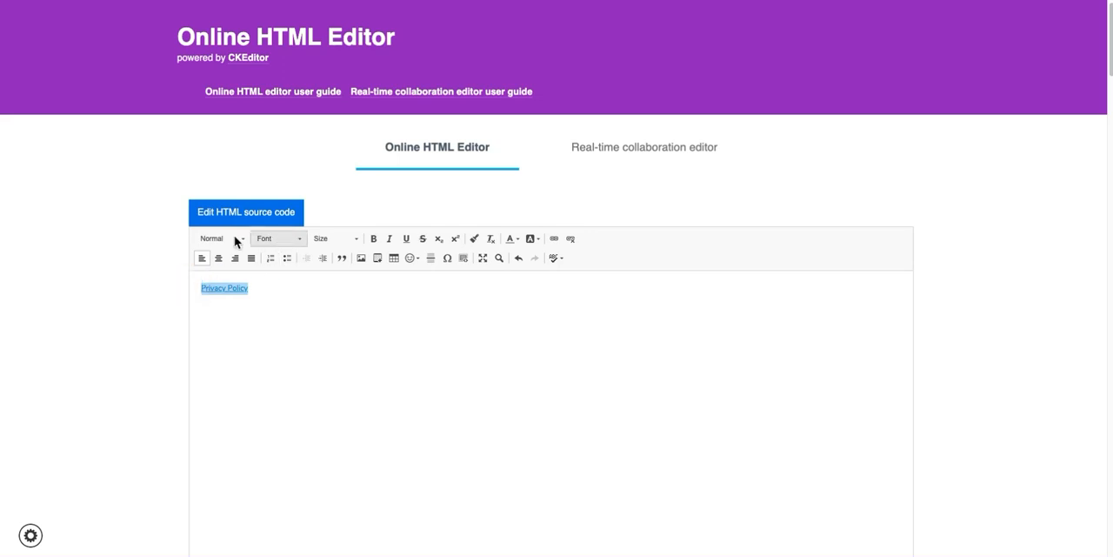
click(512, 238)
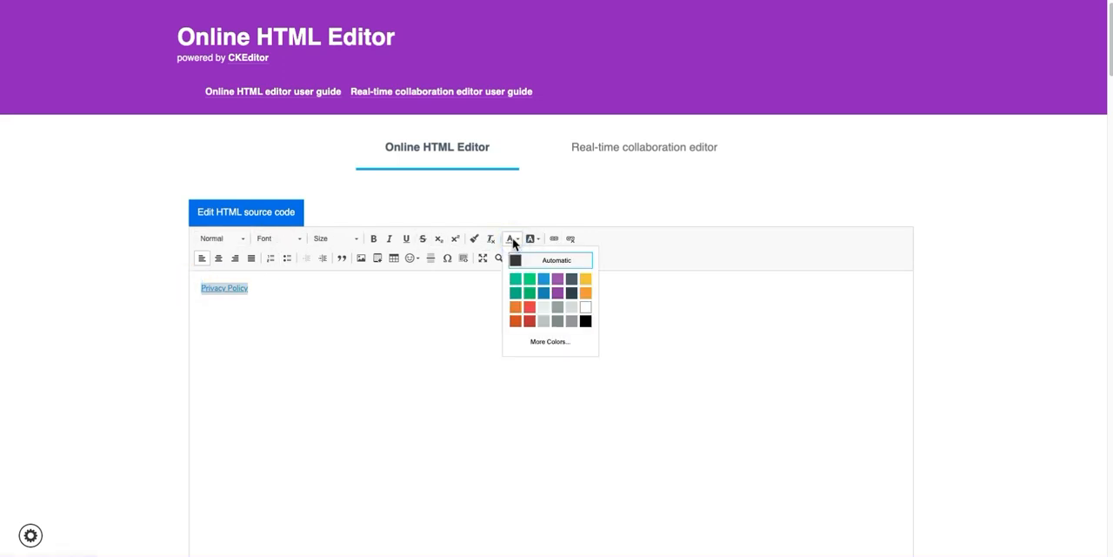
click(557, 321)
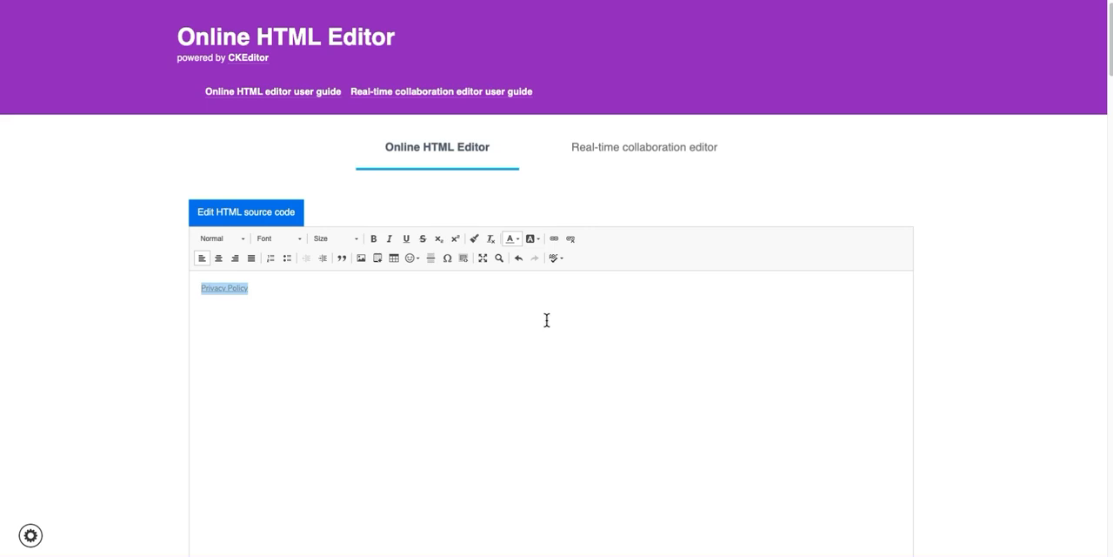
click(228, 214)
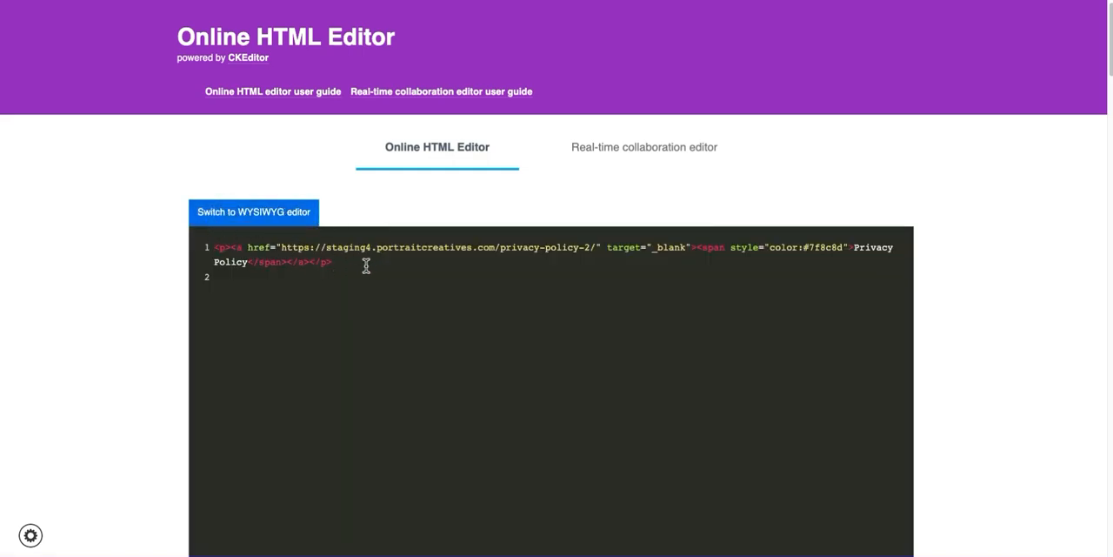
drag(331, 260, 180, 224)
key(ctrl+c)
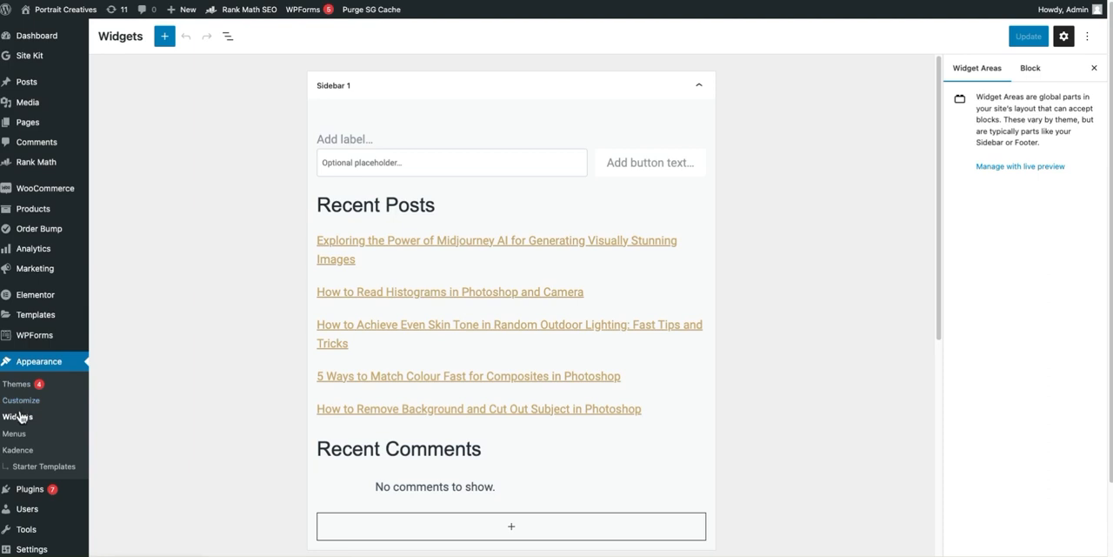
Add a Custom HTML block with the copied Privacy Policy link code to the WordPress Footer 2 widget area and update the widgets.
scroll(494, 388, down, 5)
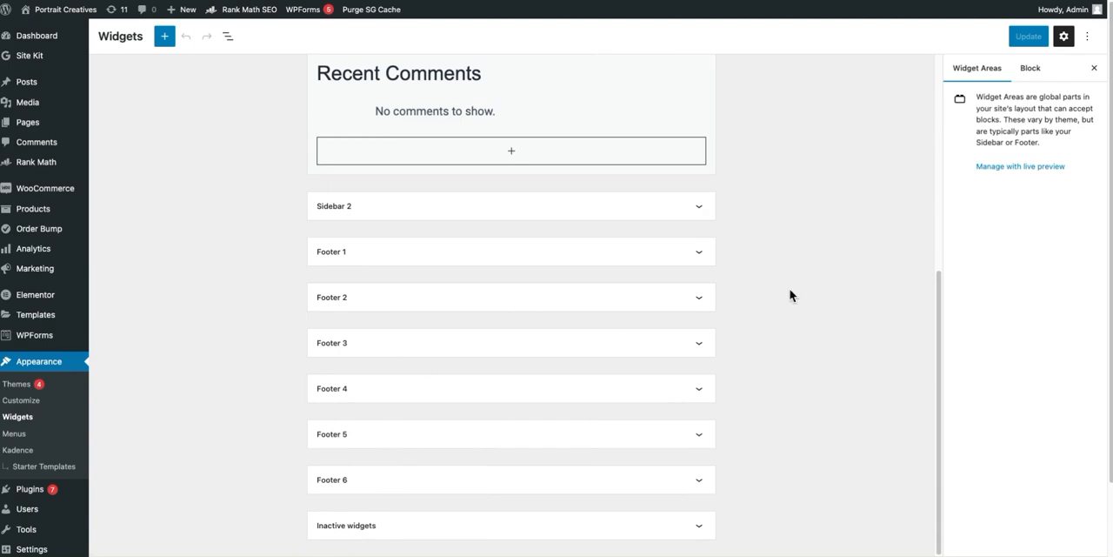
click(619, 300)
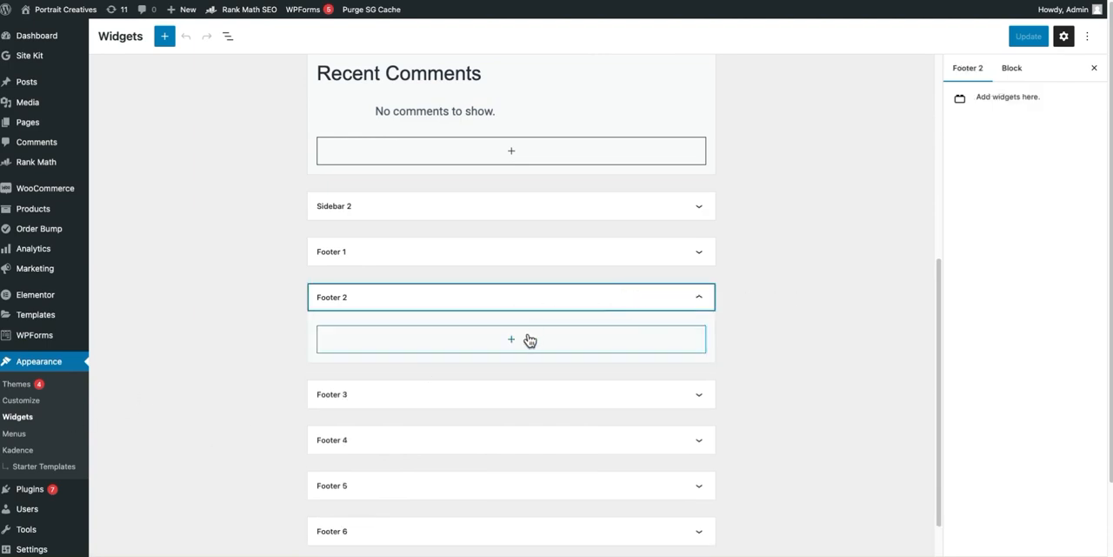
click(527, 340)
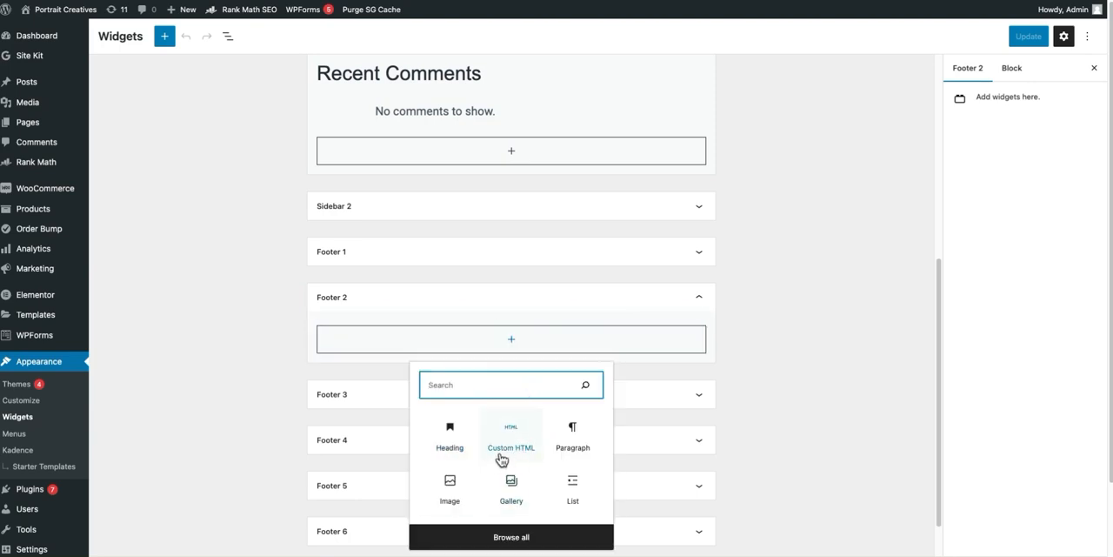
click(510, 452)
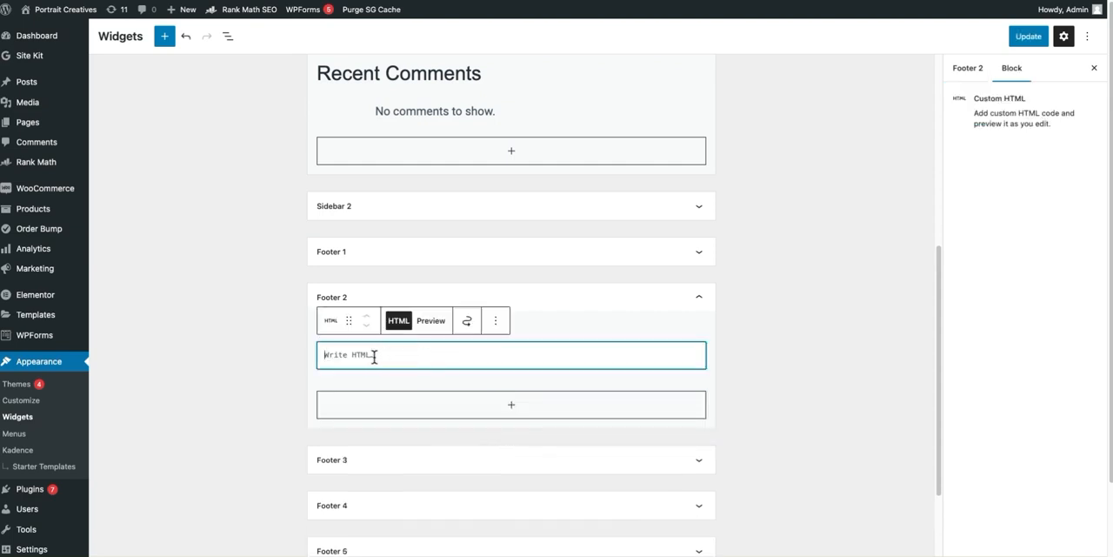
right_click(374, 356)
click(415, 442)
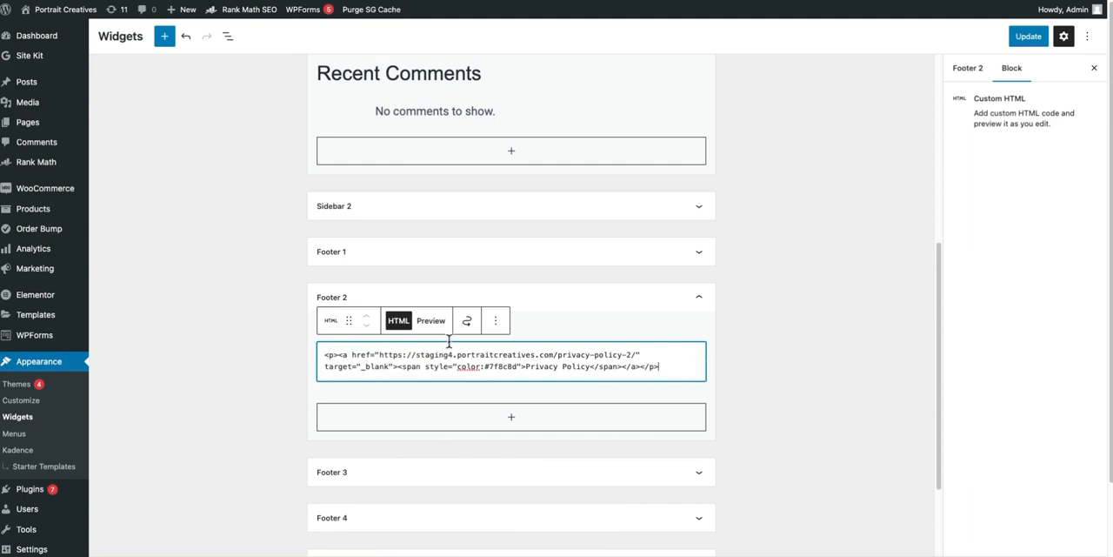
click(430, 320)
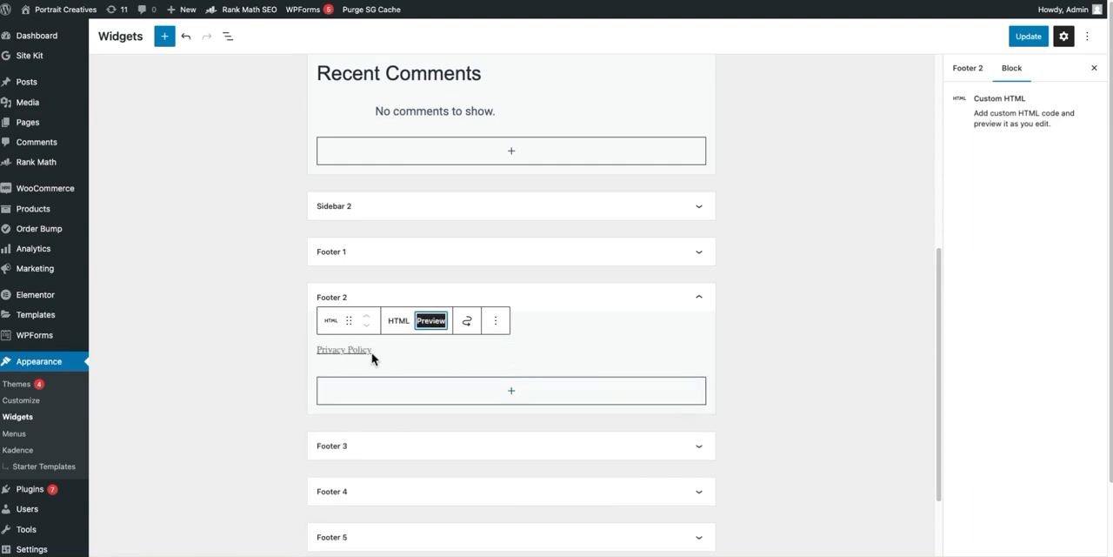
click(1013, 41)
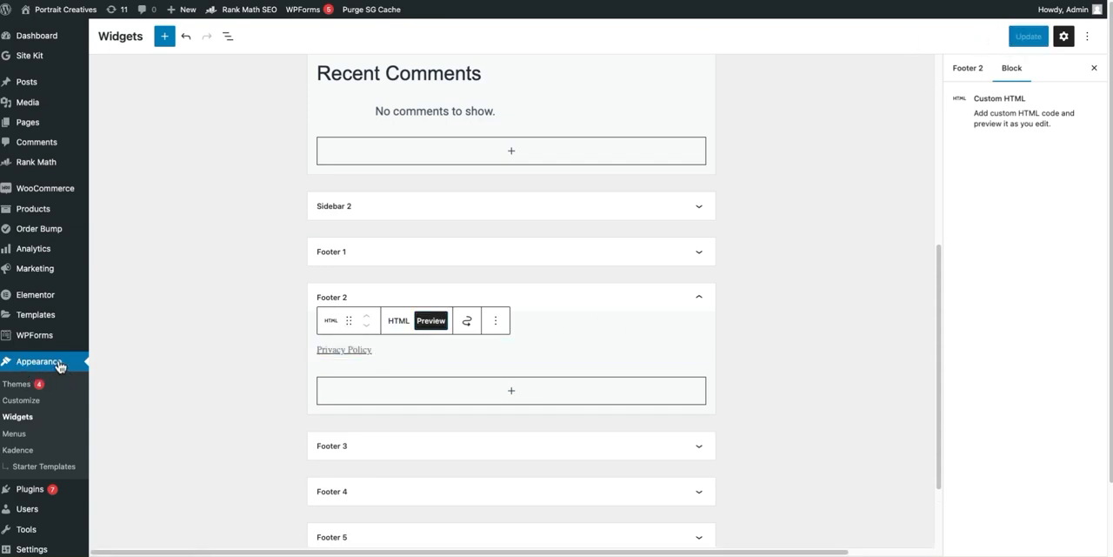
Publish the theme footer with Widget 2 placed before Social in the bottom row, and check the footer on the live homepage.
click(18, 401)
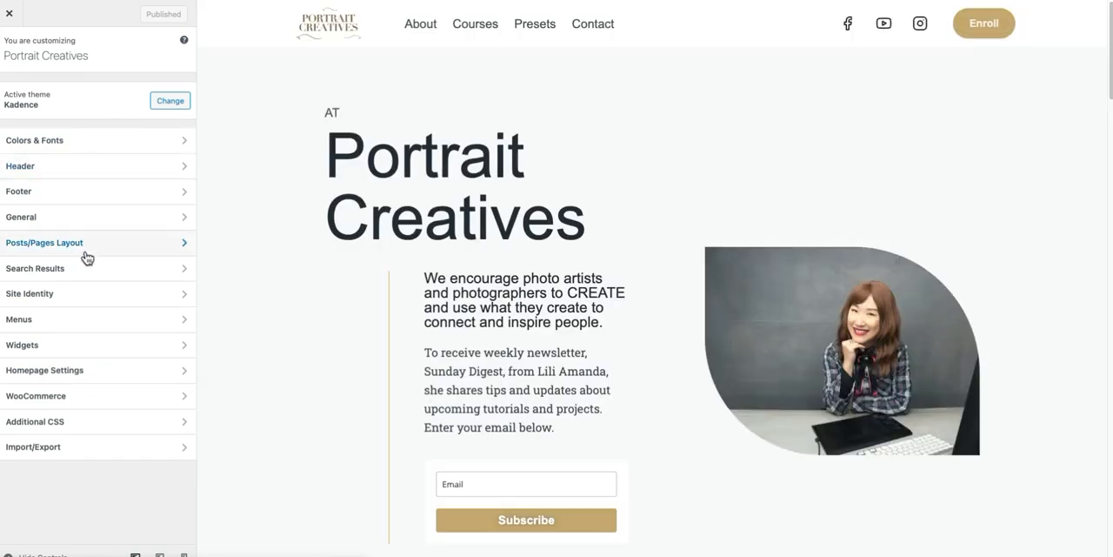
click(72, 195)
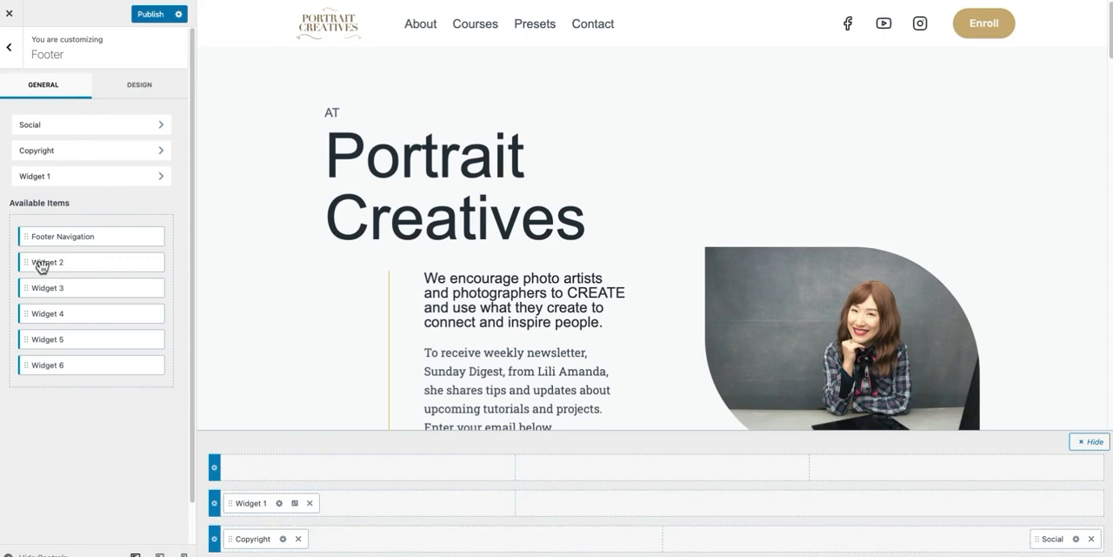
drag(37, 261, 1000, 541)
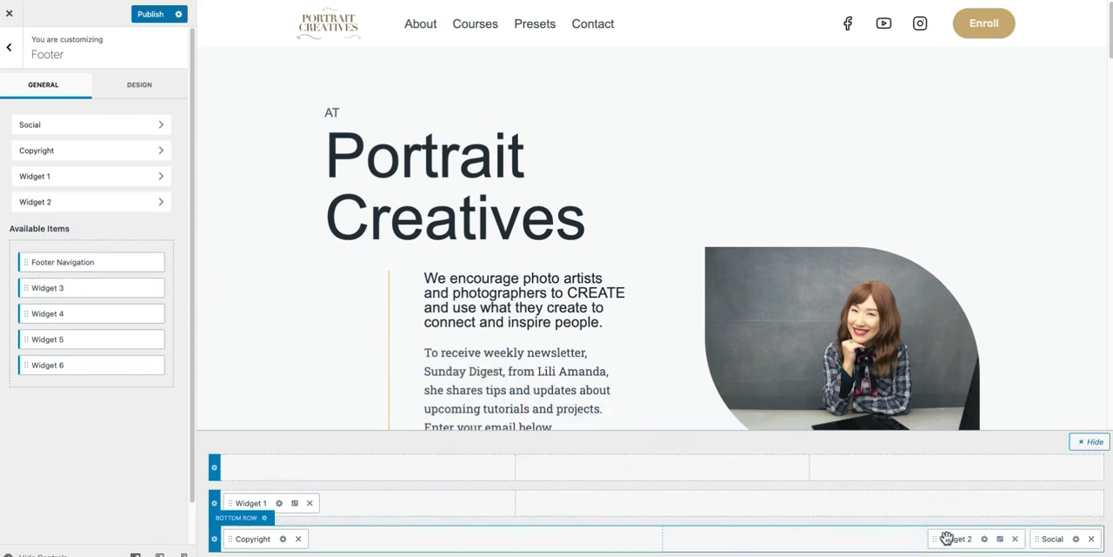
click(146, 14)
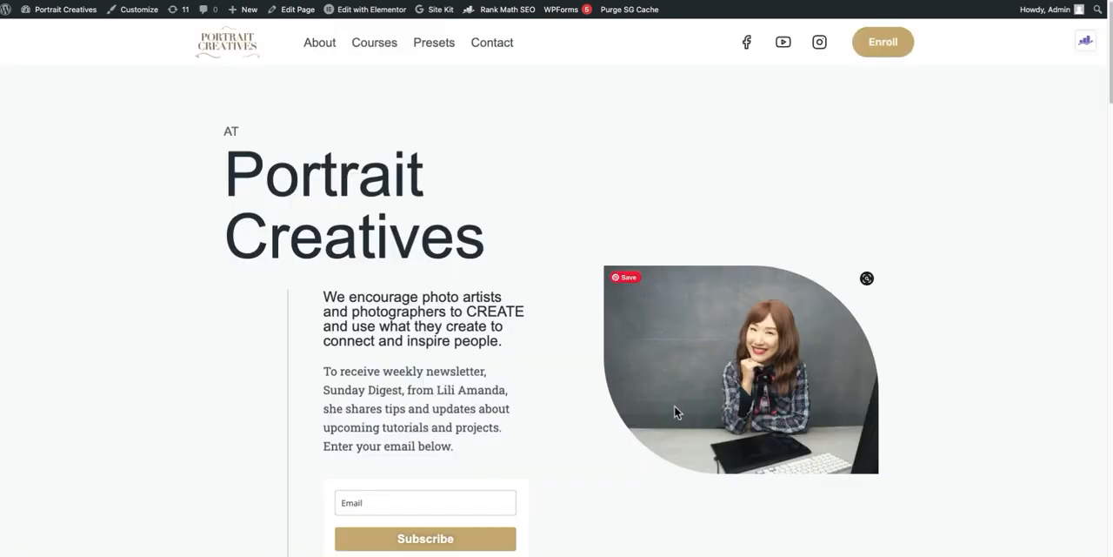
scroll(674, 405, down, 20)
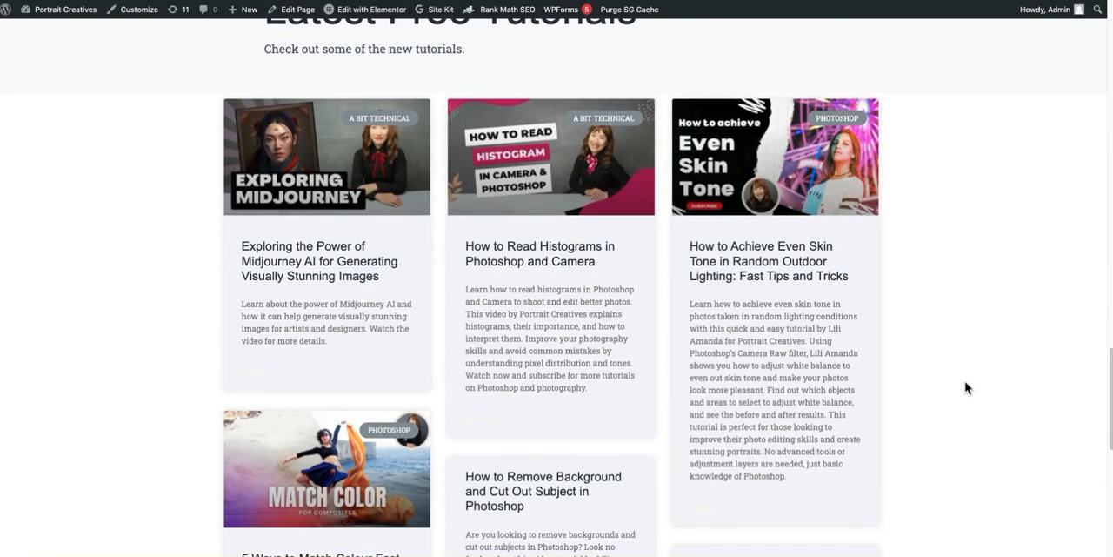
scroll(966, 386, down, 8)
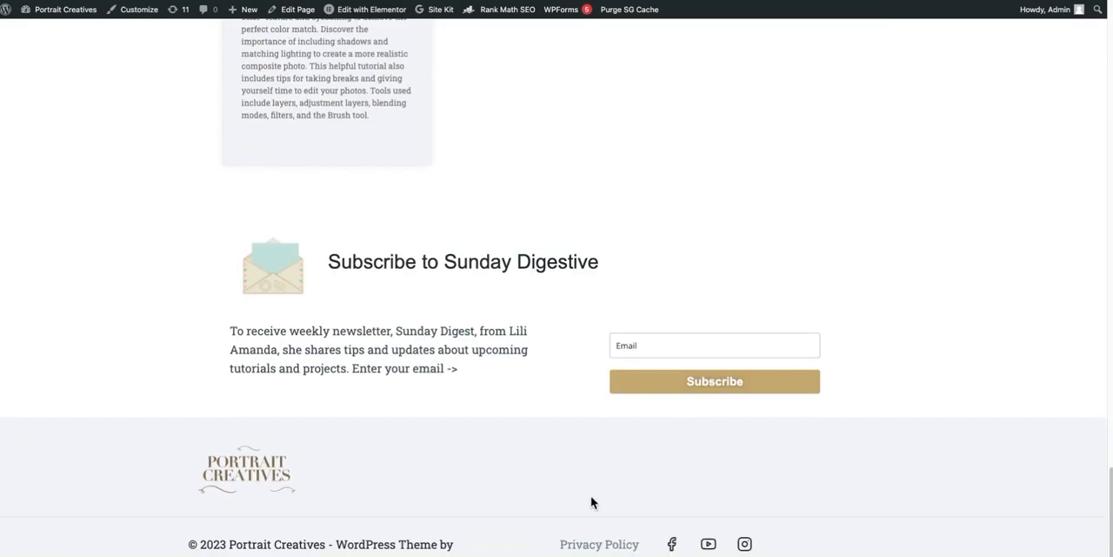